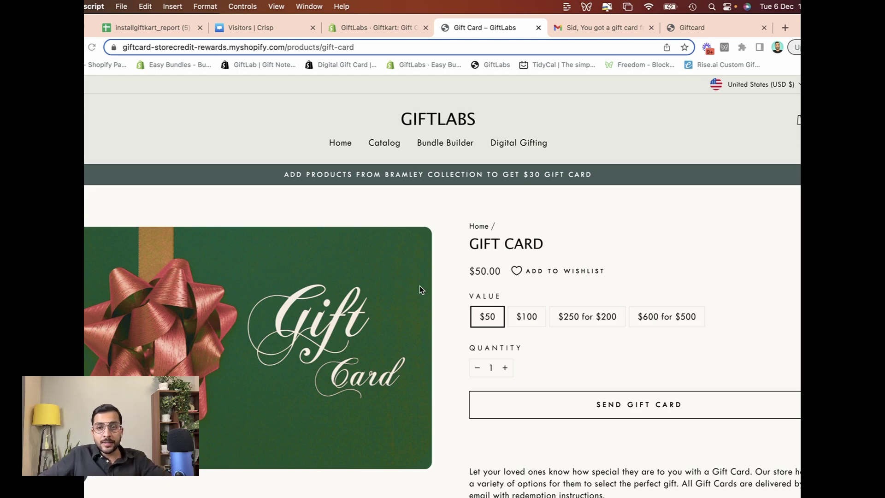
# Pick the $250 for $200 and $600 for $500 gift card values and start sending a gift card.
pyautogui.click(592, 324)
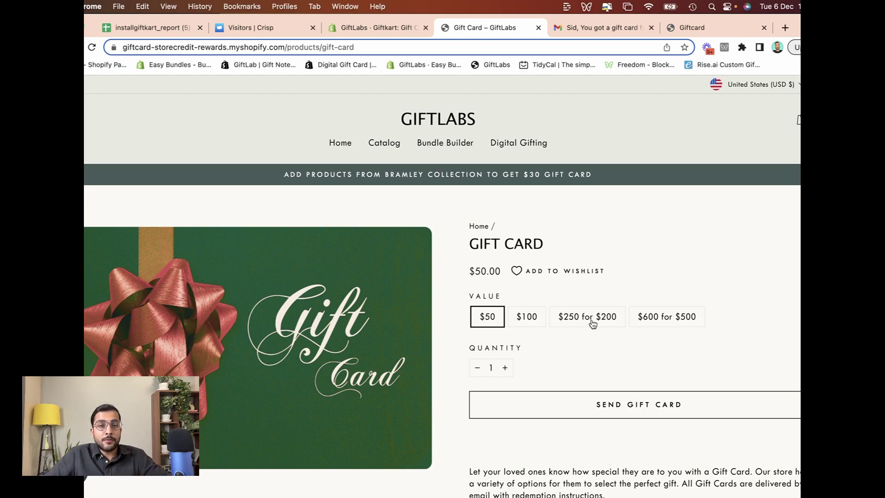
pyautogui.click(592, 324)
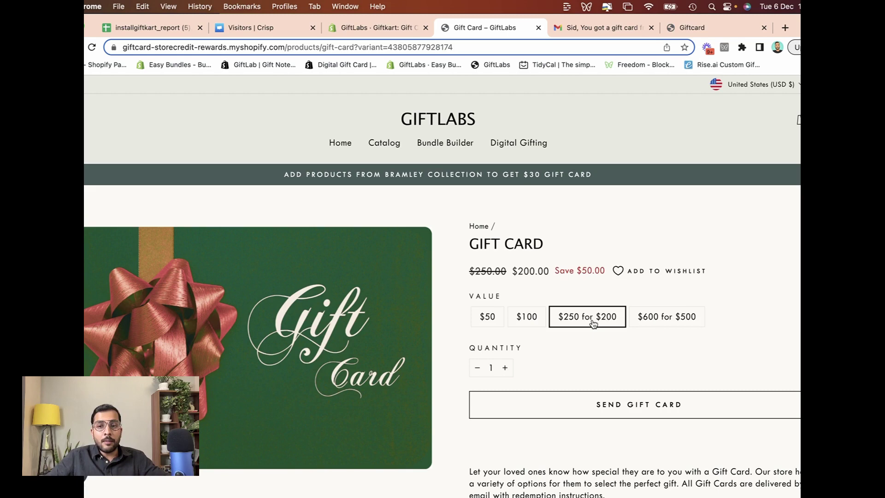
pyautogui.click(653, 326)
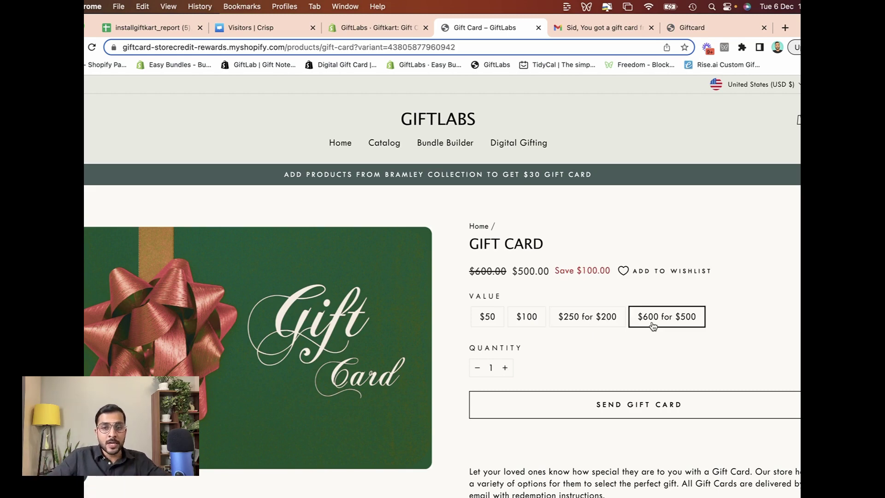
pyautogui.click(634, 412)
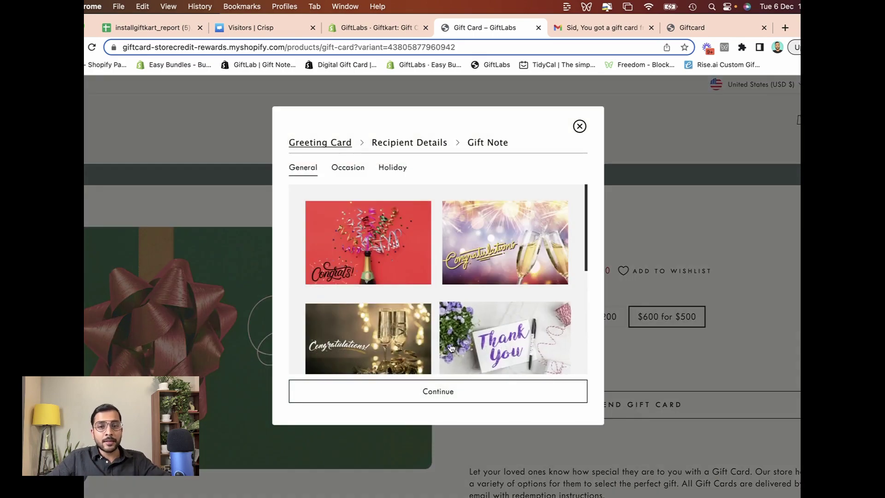
pyautogui.click(464, 391)
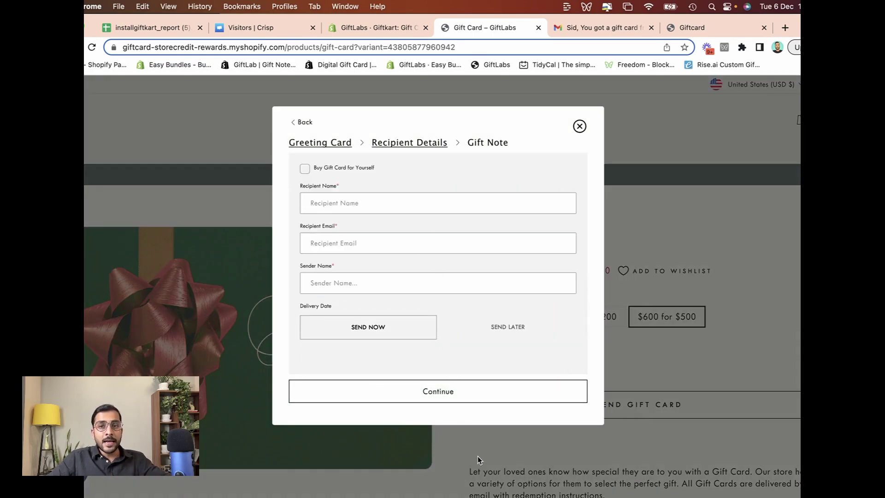
# View the received gift card from the Gmail email, showing USD 250.00.
pyautogui.click(557, 28)
pyautogui.scroll(-10, 572, 288)
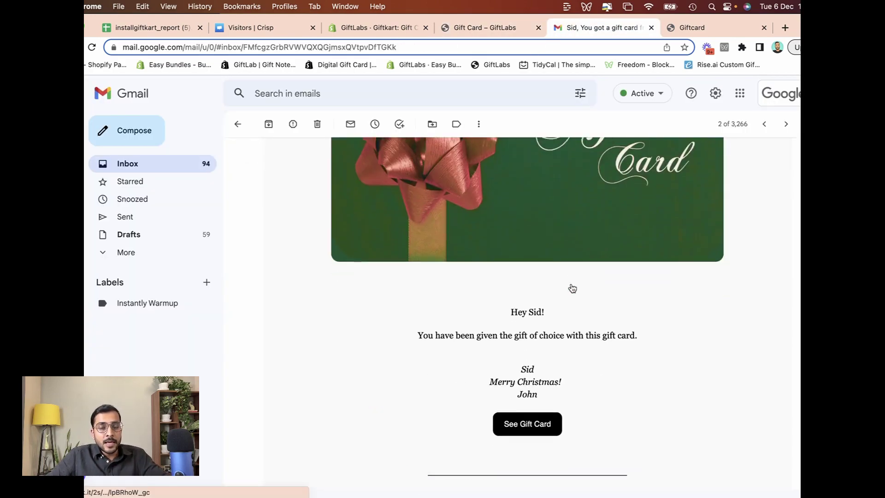
pyautogui.scroll(-1, 580, 304)
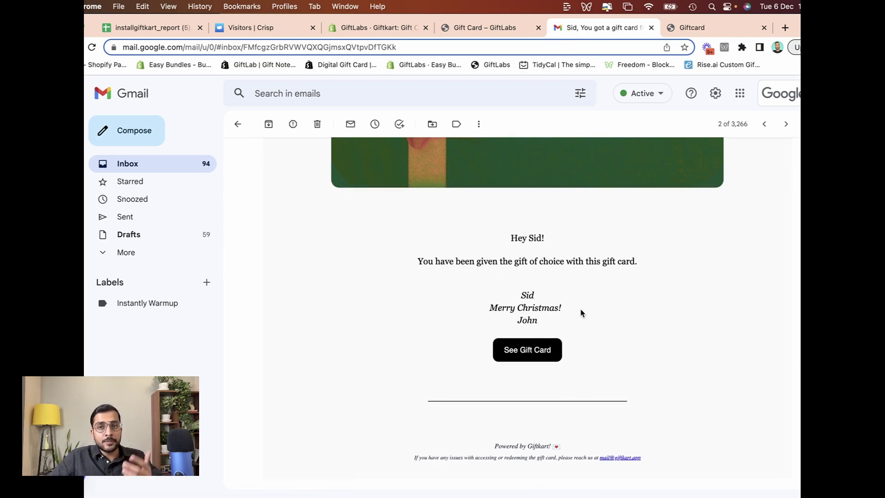
pyautogui.click(559, 341)
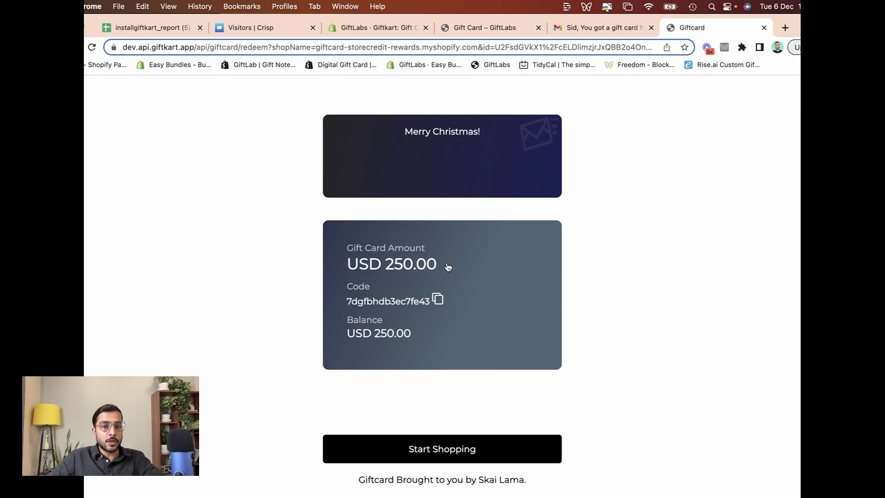
pyautogui.moveTo(447, 267); pyautogui.dragTo(343, 263)
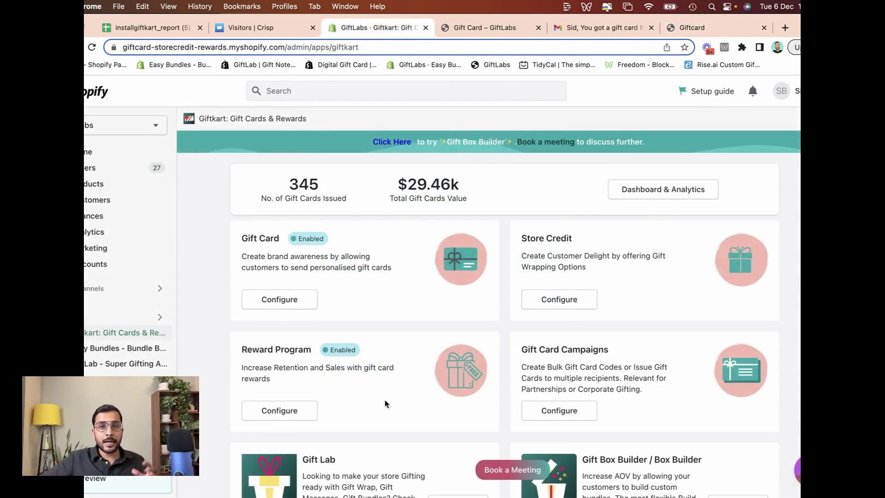
# Open the Gift Card product from Giftkart and scroll to its $250 for $200 and $600 for $500 variants.
pyautogui.click(289, 299)
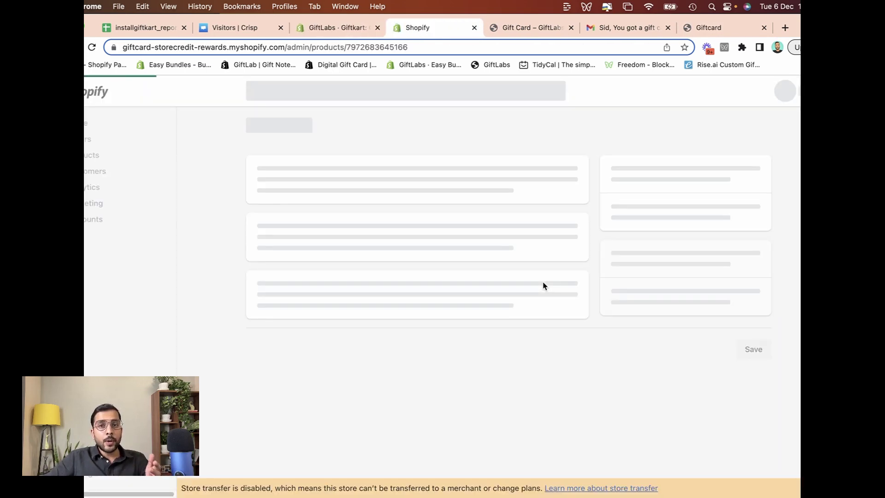
pyautogui.scroll(-6, 466, 257)
pyautogui.scroll(-3, 466, 259)
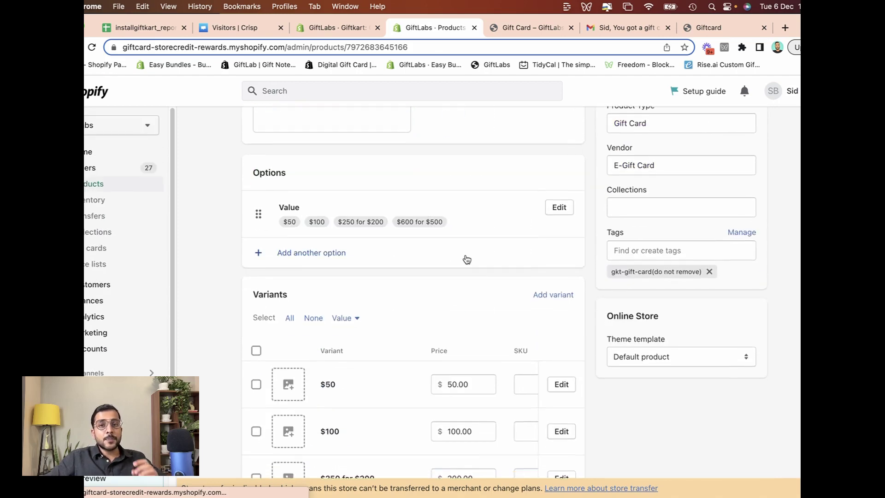
pyautogui.scroll(-3, 466, 259)
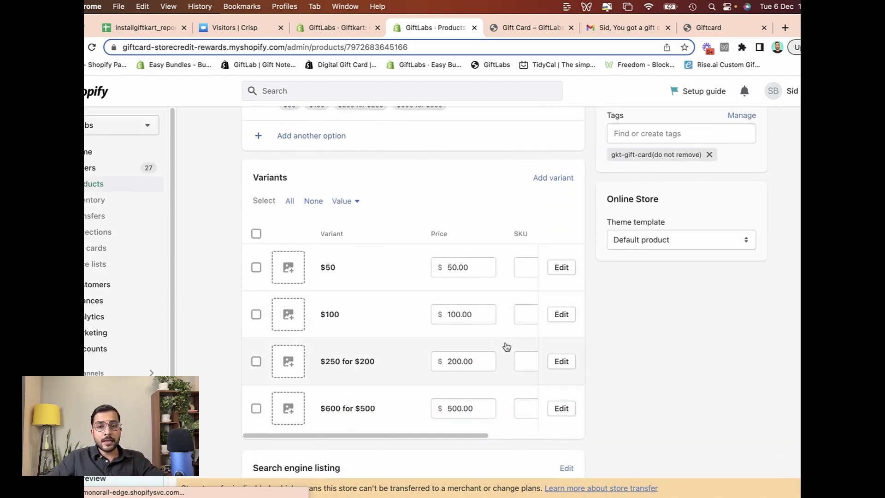
pyautogui.click(561, 362)
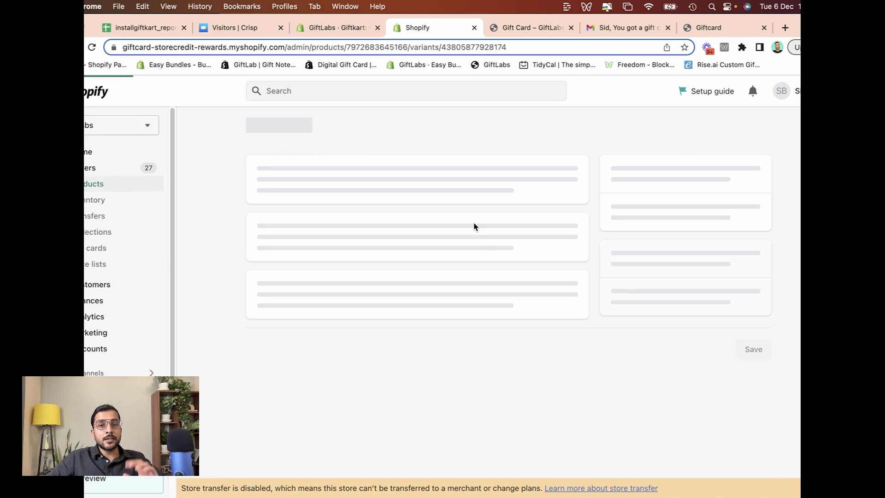
pyautogui.moveTo(510, 206); pyautogui.dragTo(440, 206)
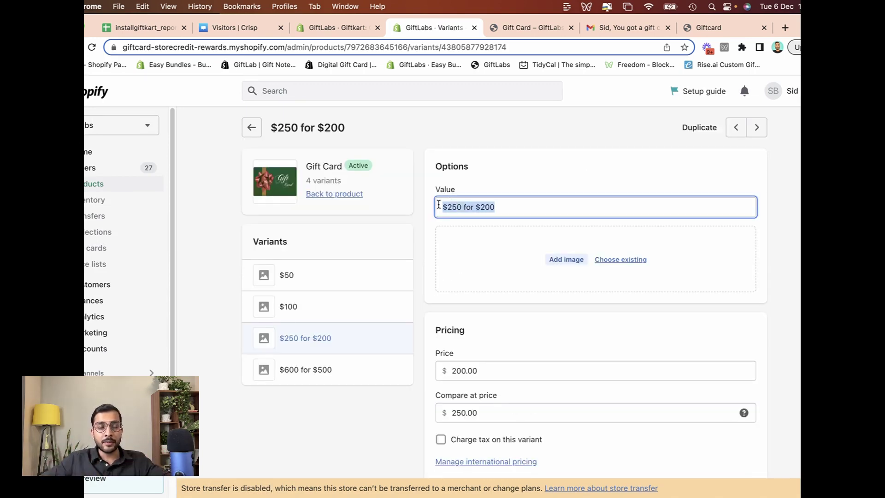
pyautogui.scroll(-2, 496, 298)
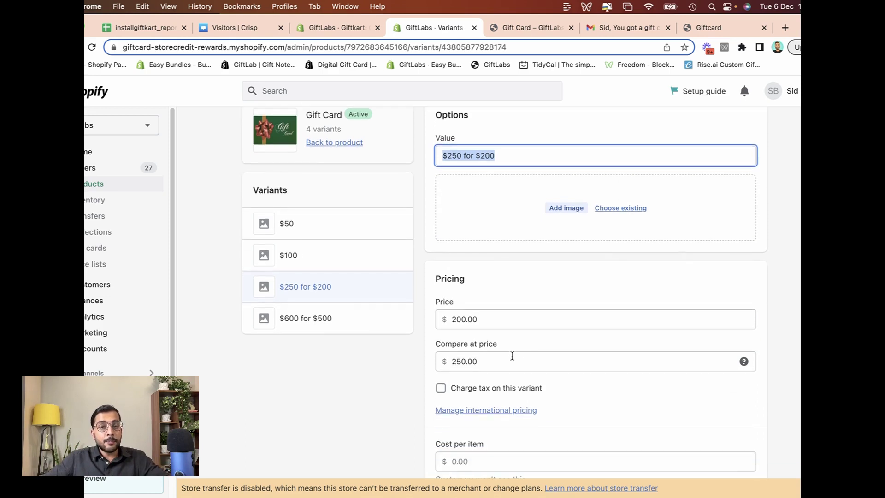
pyautogui.moveTo(509, 360); pyautogui.dragTo(455, 361)
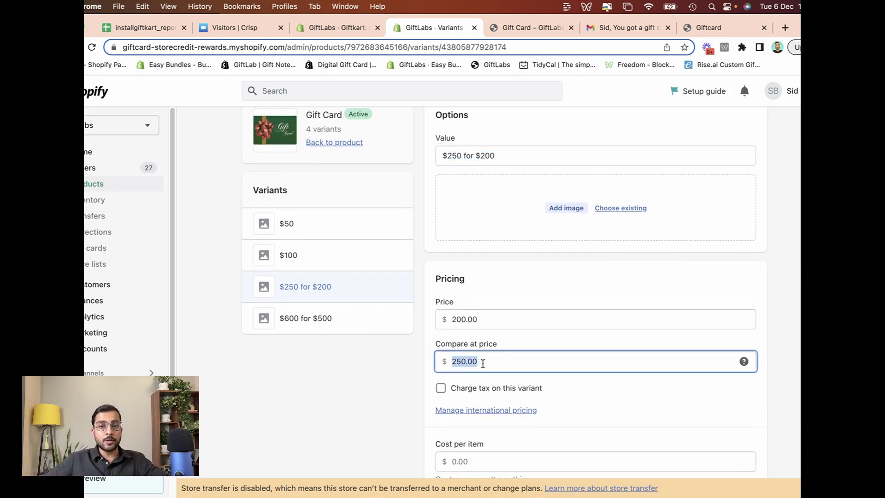
pyautogui.moveTo(483, 364); pyautogui.dragTo(441, 356)
pyautogui.moveTo(512, 319); pyautogui.dragTo(444, 313)
pyautogui.scroll(2, 375, 296)
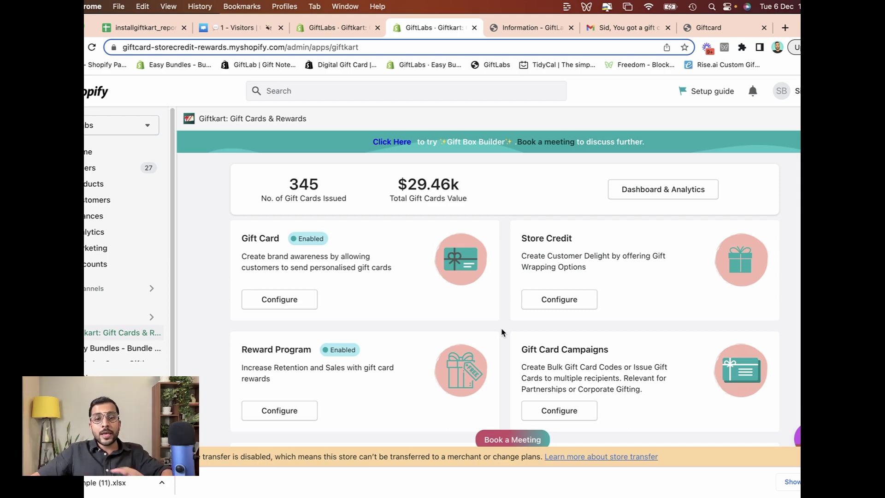
# Review Reward Program Rule #1: cart threshold 100 earns a reward of 20.
pyautogui.click(304, 418)
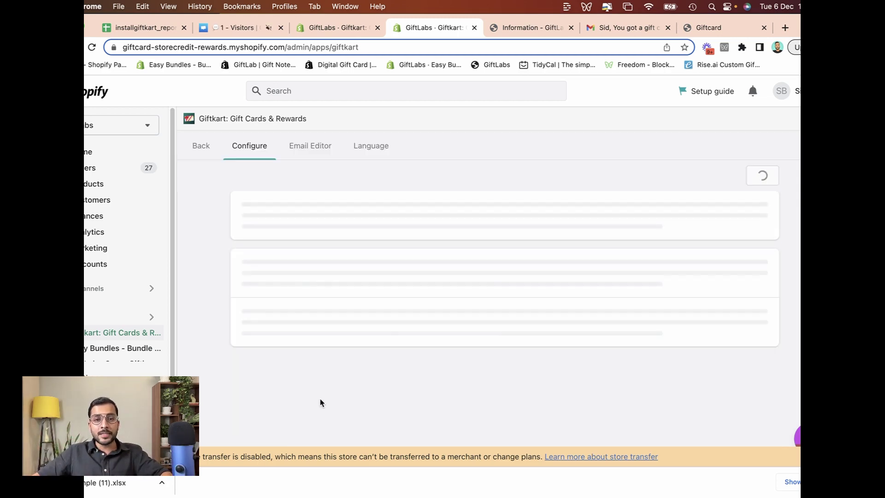
pyautogui.scroll(-3, 461, 282)
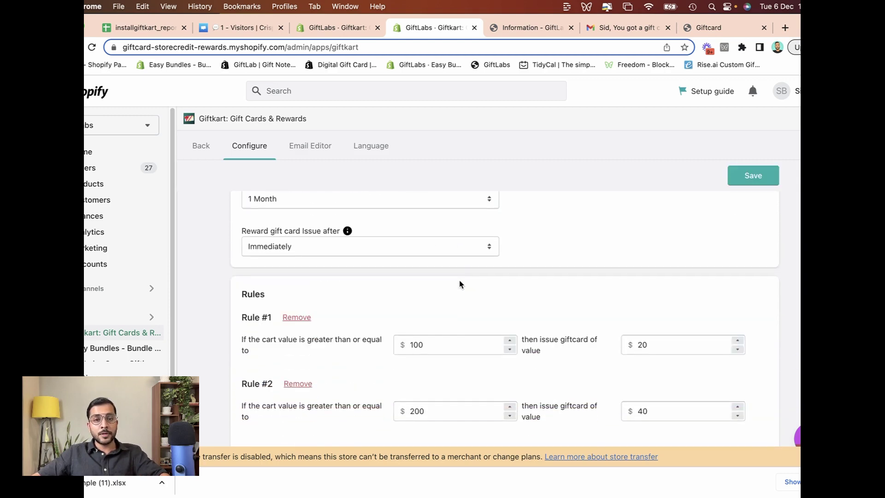
pyautogui.scroll(-2, 460, 283)
pyautogui.moveTo(470, 258); pyautogui.dragTo(409, 254)
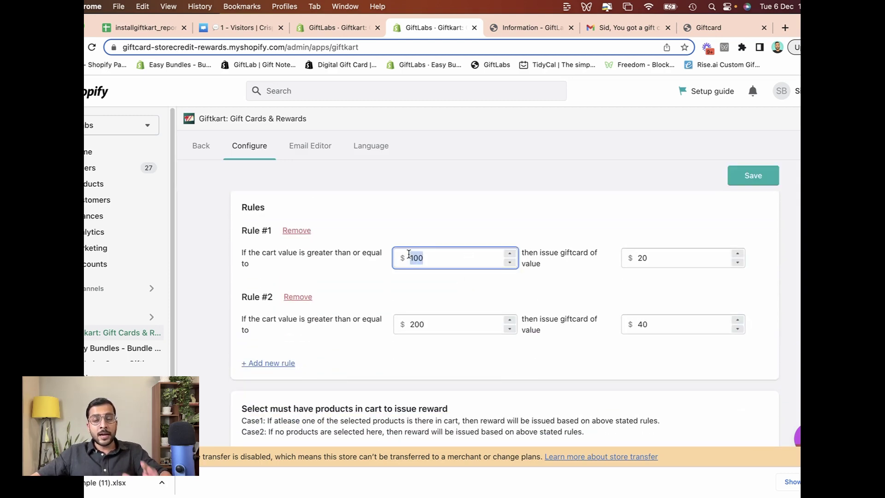
pyautogui.moveTo(670, 258); pyautogui.dragTo(607, 263)
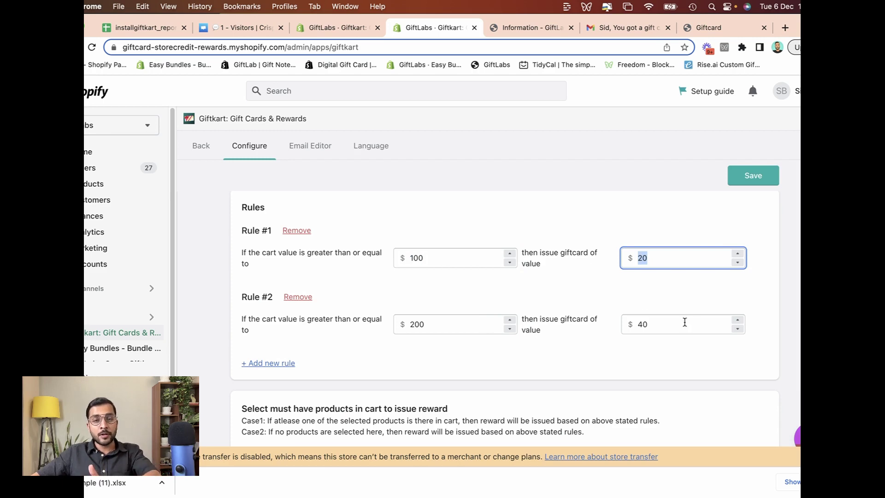
# Scroll through the remaining reward rules and the Free Gift Card section.
pyautogui.scroll(-3, 502, 331)
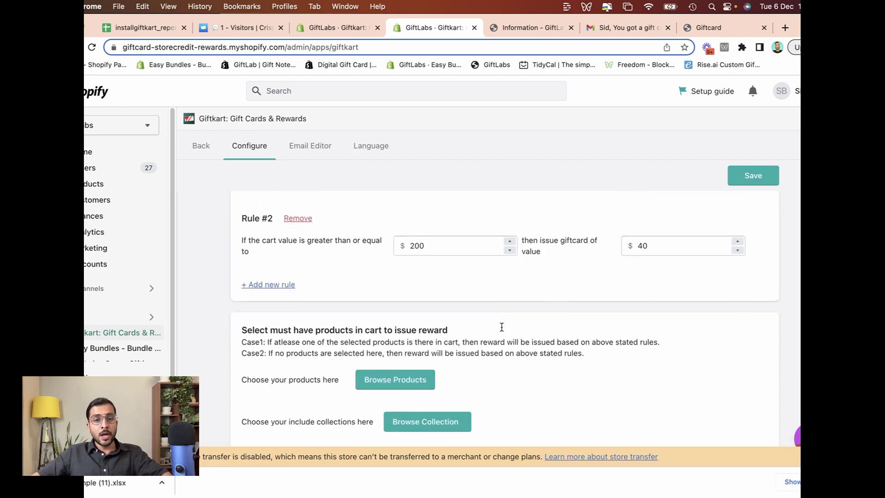
pyautogui.scroll(-2, 502, 331)
pyautogui.scroll(-1, 502, 331)
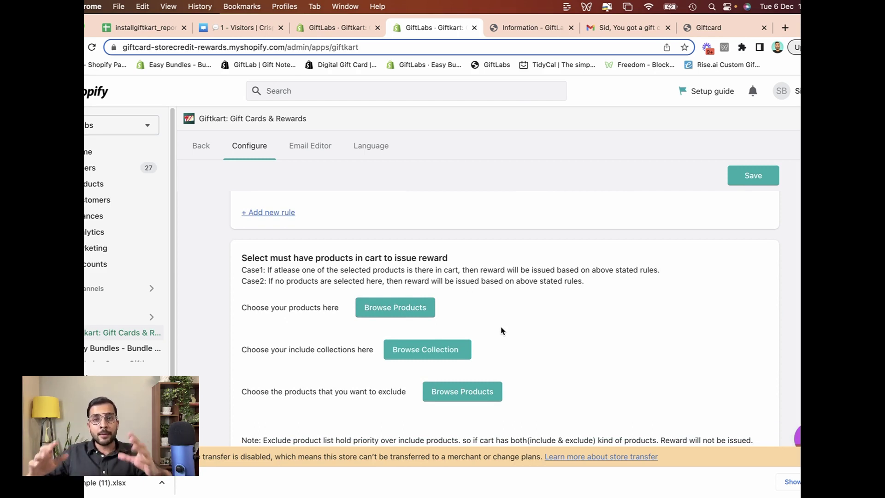
pyautogui.scroll(-2, 504, 350)
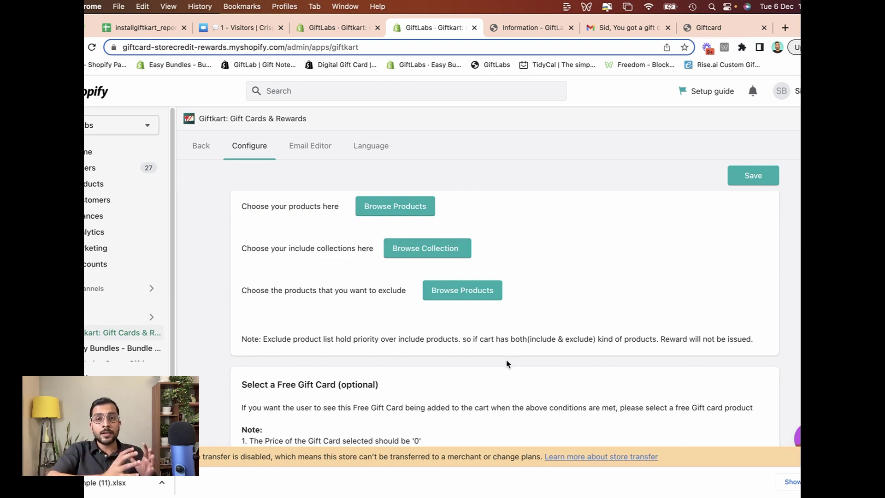
pyautogui.scroll(-1, 505, 363)
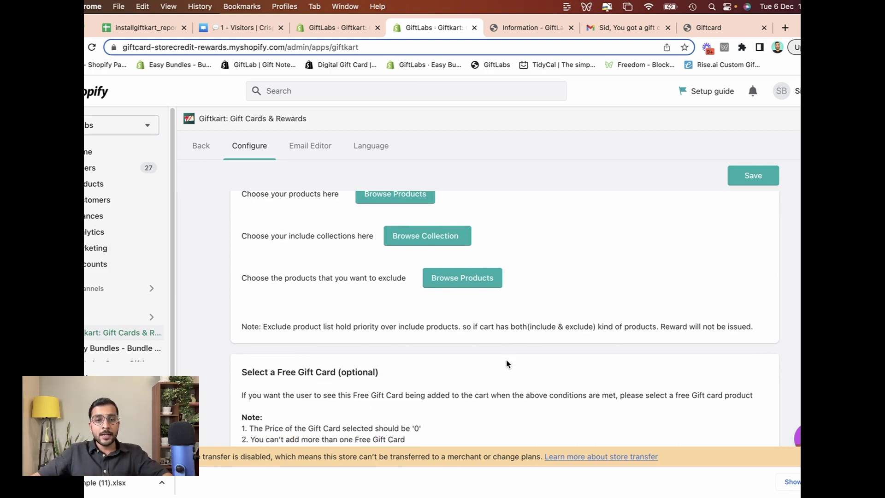
pyautogui.scroll(-3, 495, 365)
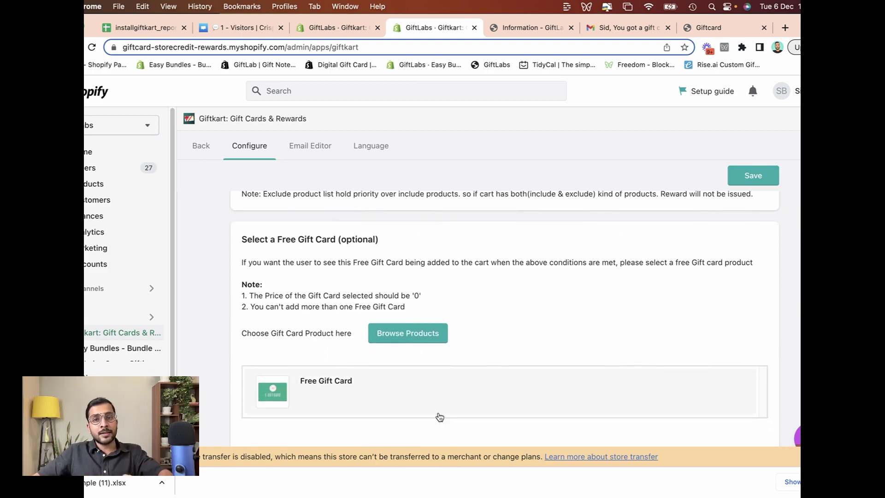
pyautogui.scroll(5, 533, 349)
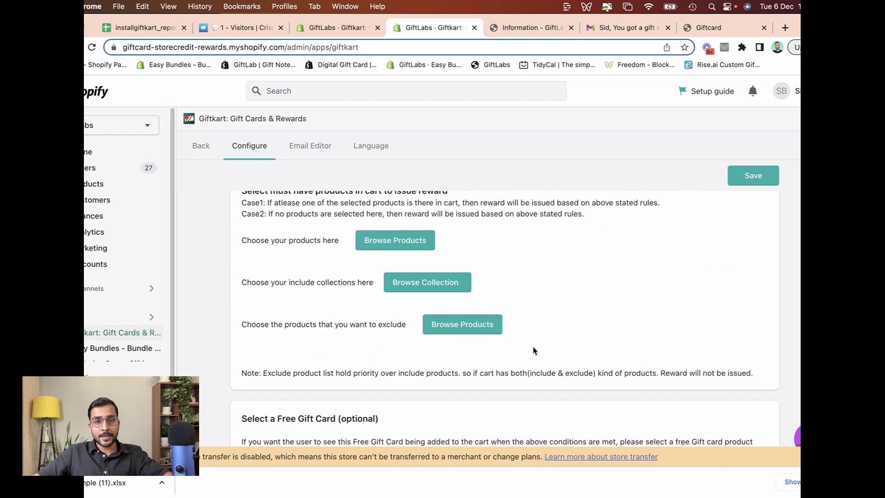
pyautogui.scroll(5, 533, 349)
pyautogui.scroll(1, 488, 364)
pyautogui.scroll(4, 414, 374)
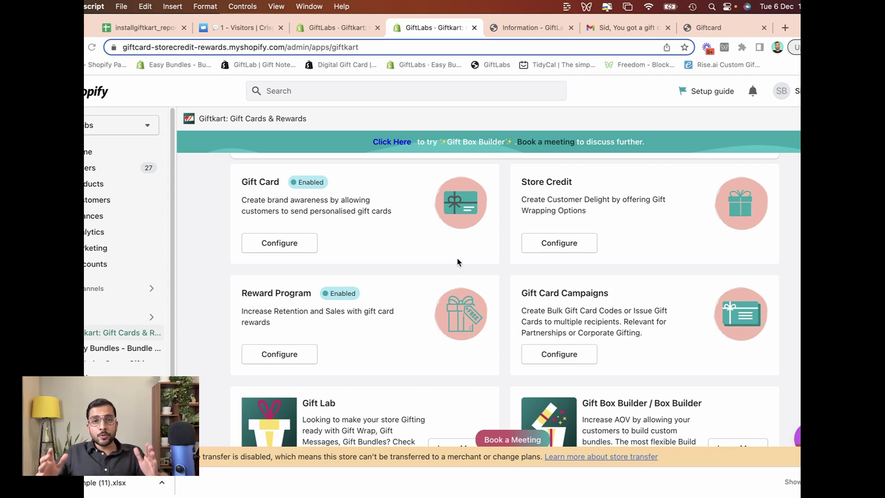
# Start a new Generate Gift Card Codes campaign and add two extra gift card value rows.
pyautogui.click(566, 358)
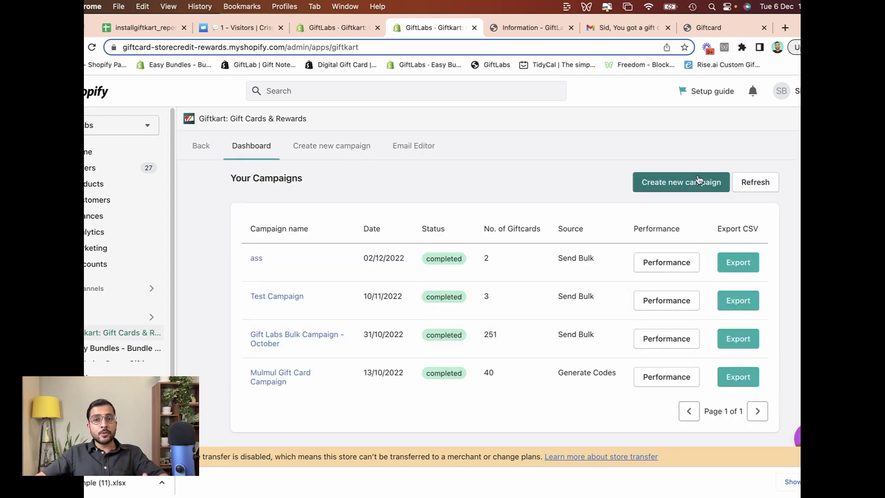
pyautogui.click(697, 183)
pyautogui.click(449, 186)
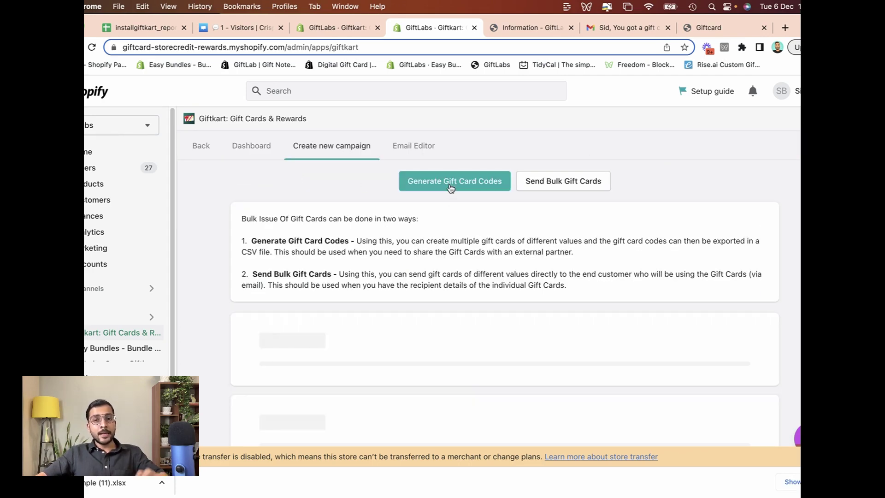
pyautogui.scroll(-5, 466, 259)
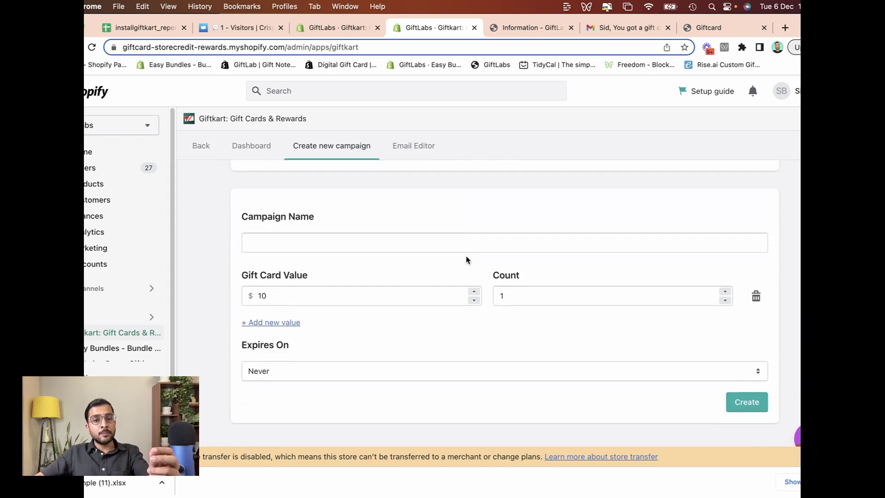
pyautogui.click(298, 308)
pyautogui.click(292, 332)
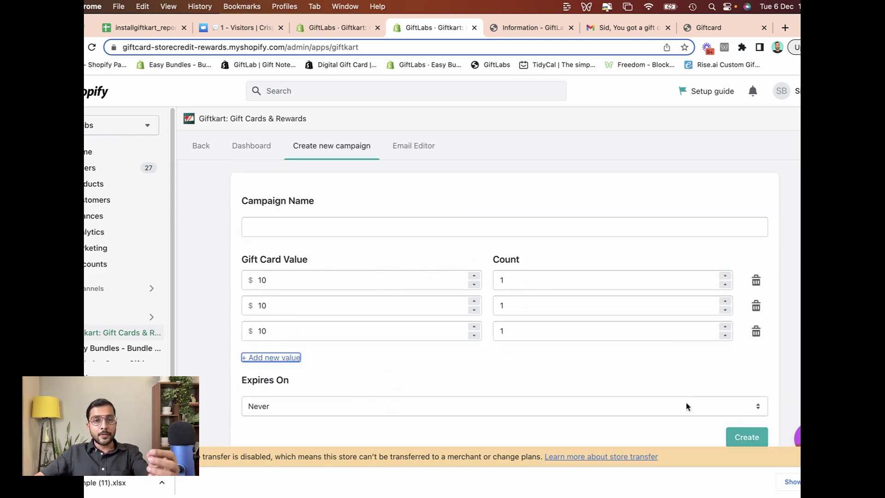
pyautogui.scroll(5, 422, 286)
# Return to Giftkart home, reopen the campaigns list and start a new campaign again.
pyautogui.click(201, 146)
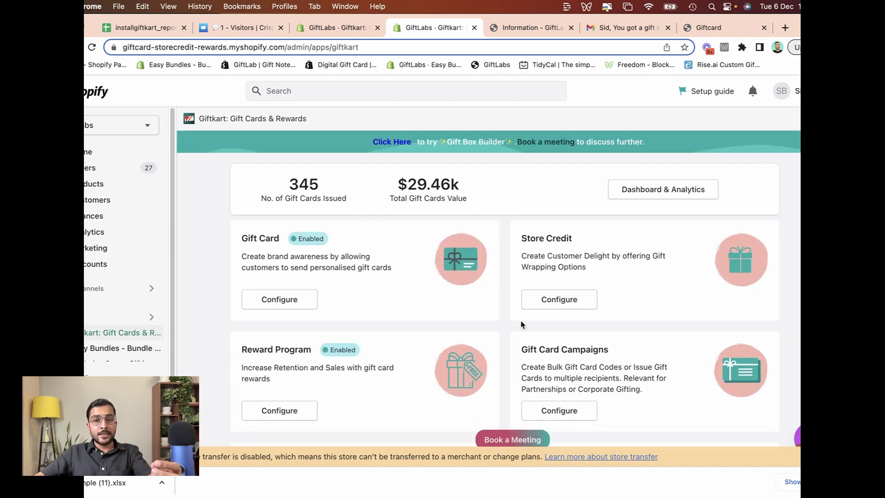
pyautogui.click(555, 409)
pyautogui.scroll(-1, 654, 355)
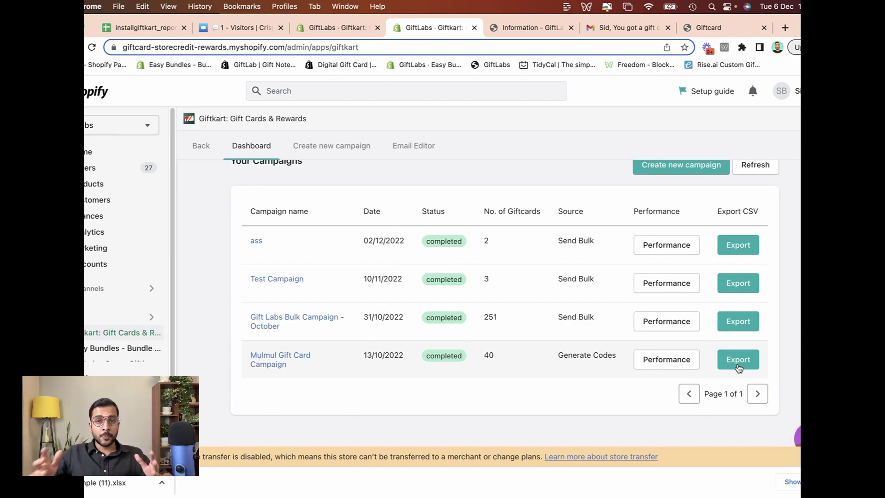
pyautogui.scroll(1, 736, 364)
pyautogui.click(677, 181)
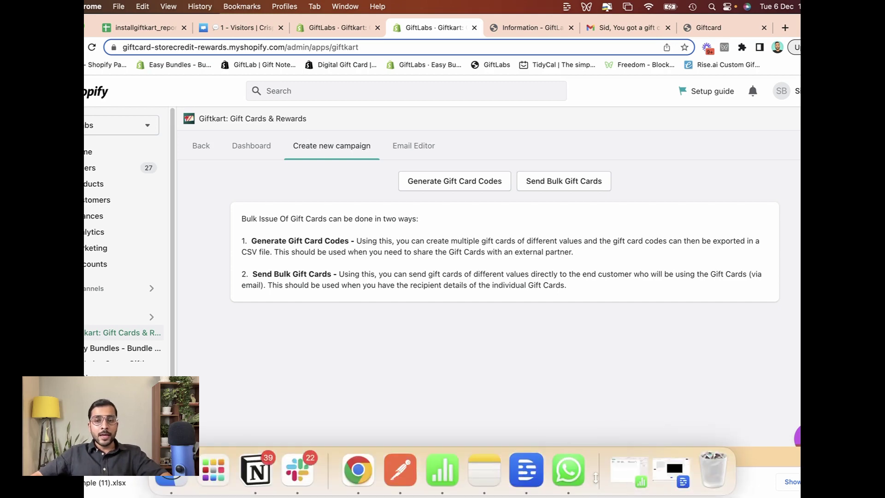
pyautogui.click(645, 470)
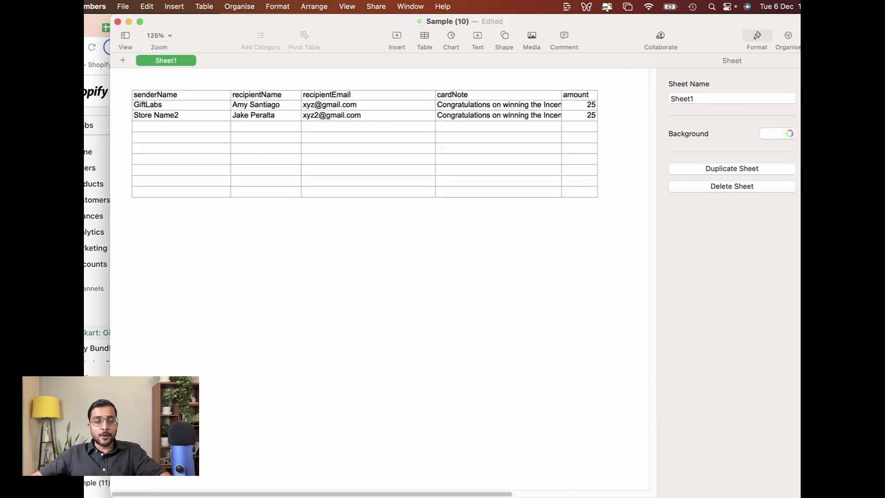
pyautogui.click(207, 111)
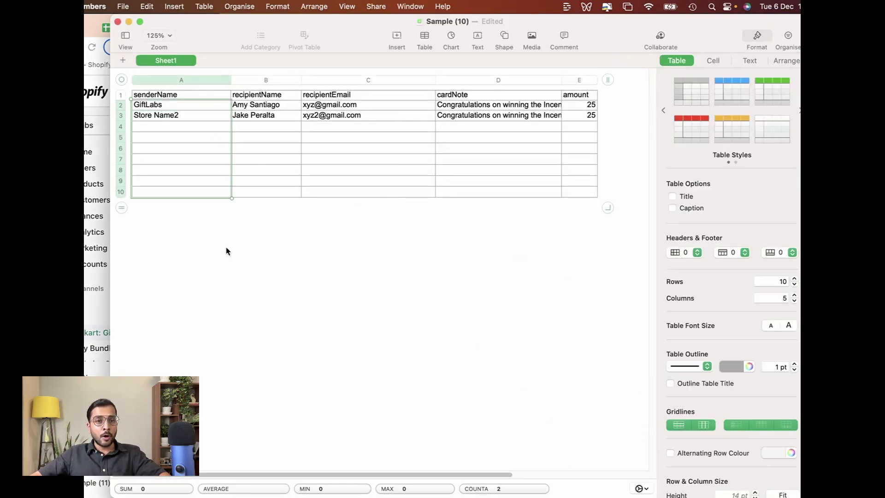
pyautogui.press('Right')
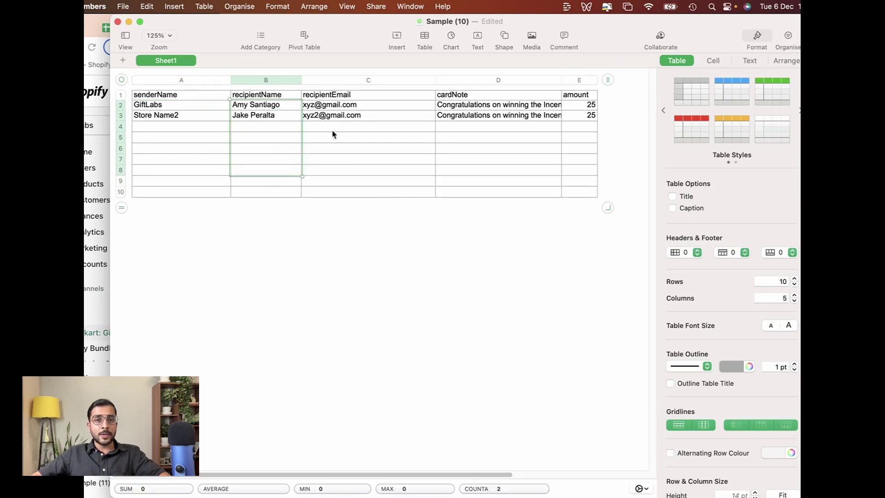
pyautogui.click(489, 107)
pyautogui.moveTo(490, 111); pyautogui.dragTo(505, 191)
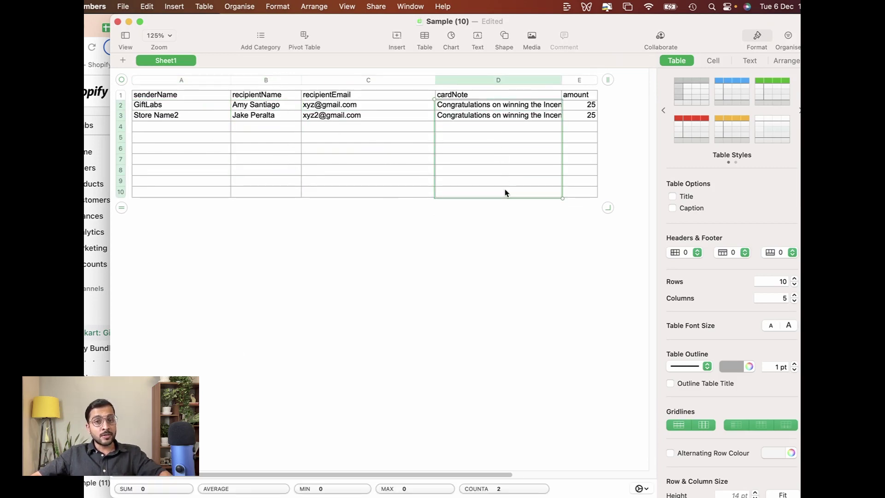
pyautogui.moveTo(574, 104); pyautogui.dragTo(588, 193)
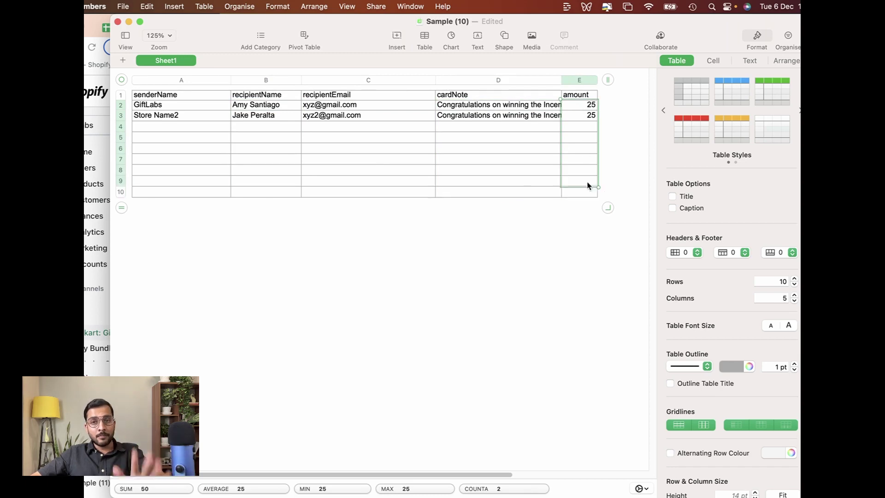
pyautogui.press('super+Tab')
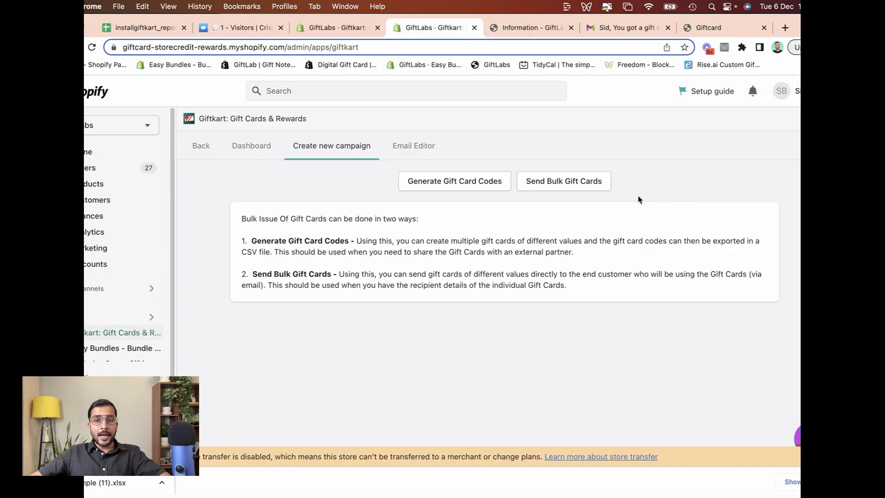
# Choose Send Bulk Gift Cards and focus the Campaign Name field.
pyautogui.click(564, 180)
pyautogui.scroll(-3, 474, 320)
pyautogui.scroll(-3, 419, 310)
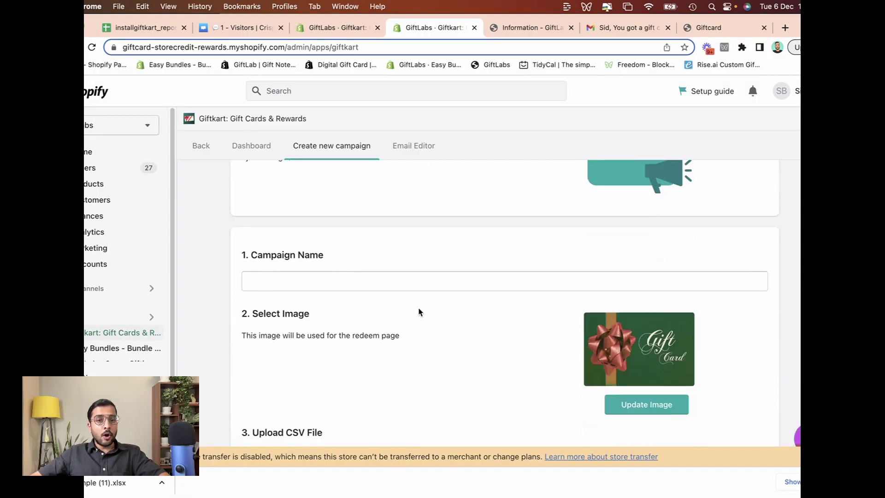
pyautogui.click(332, 277)
pyautogui.scroll(5, 418, 270)
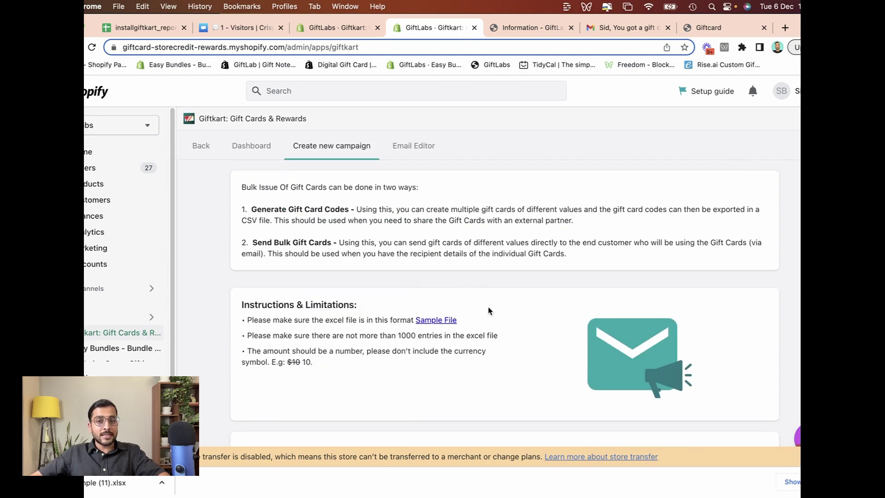
pyautogui.scroll(-5, 445, 335)
pyautogui.click(330, 279)
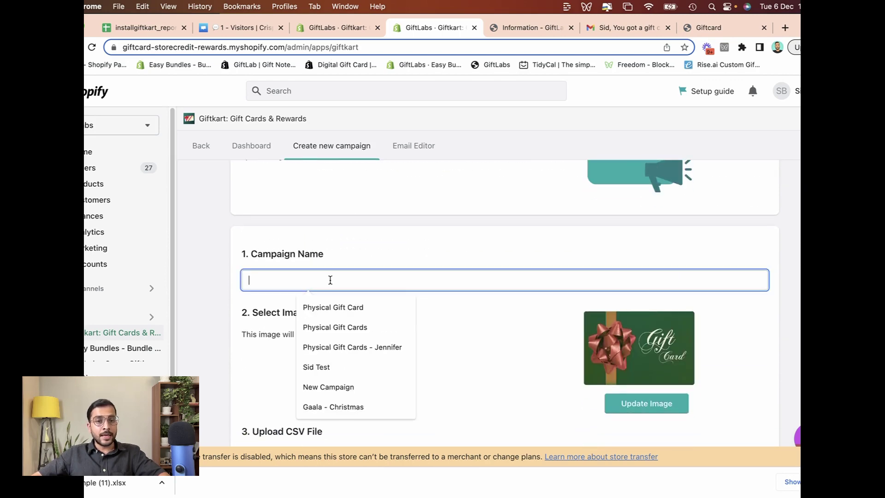
# Keep Bulk Gift Card Template as the campaign's email template.
pyautogui.scroll(-2, 330, 280)
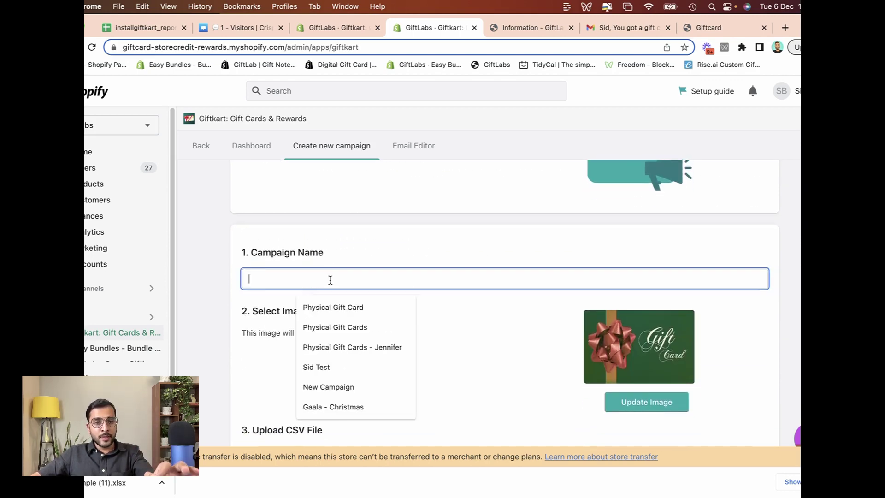
pyautogui.scroll(-1, 480, 308)
pyautogui.scroll(-4, 516, 265)
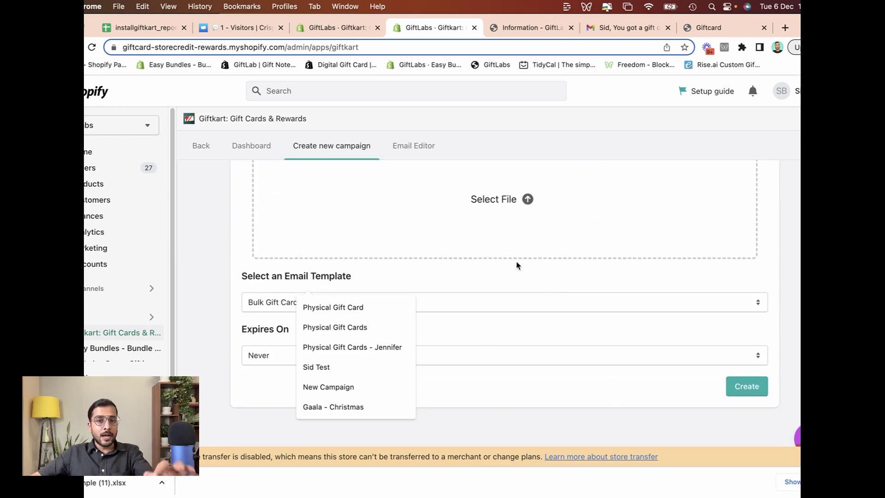
pyautogui.click(432, 307)
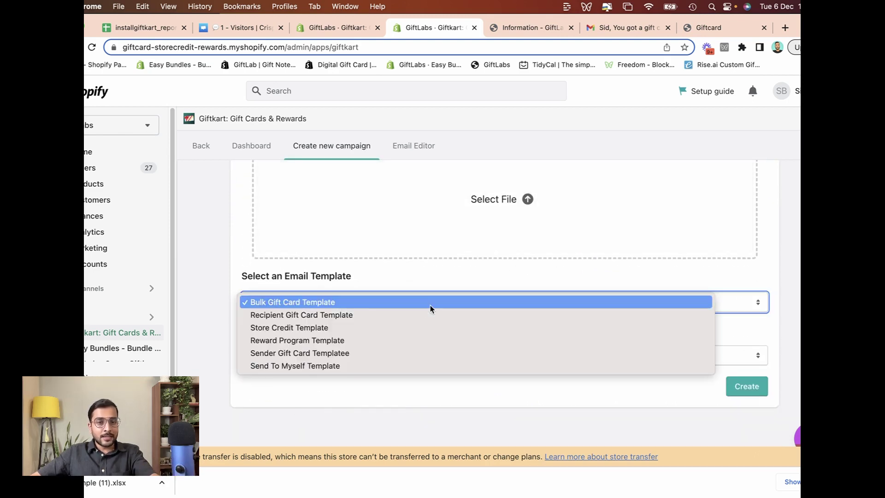
pyautogui.click(438, 277)
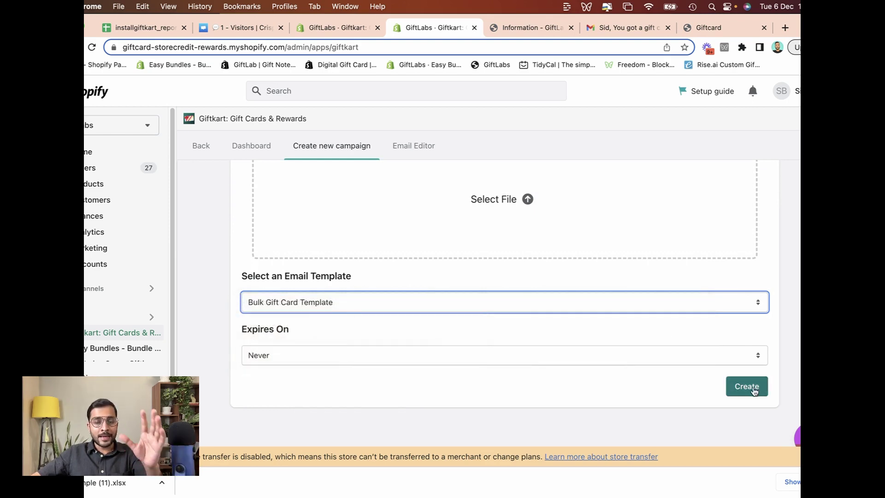